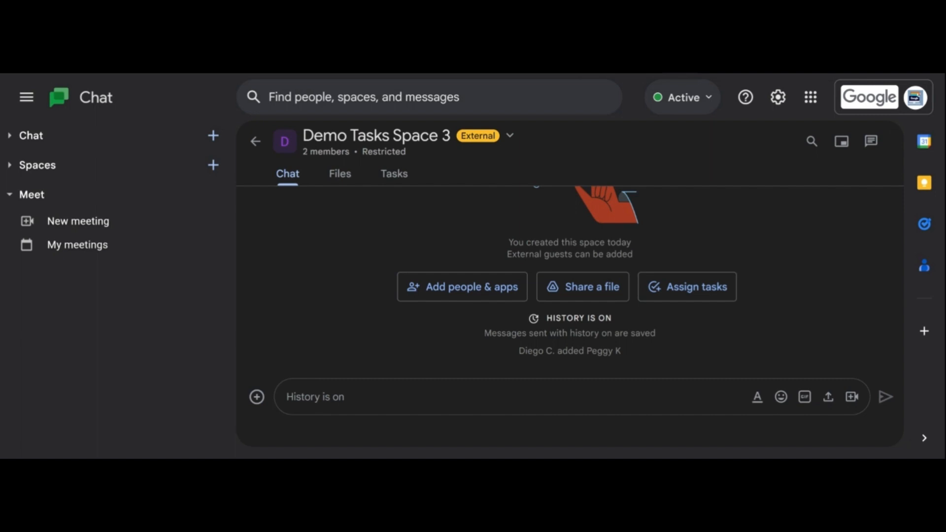
# Step: Switch to Google Calendar and open the settings and sharing page of the account owner's primary calendar
pyautogui.click(810, 97)
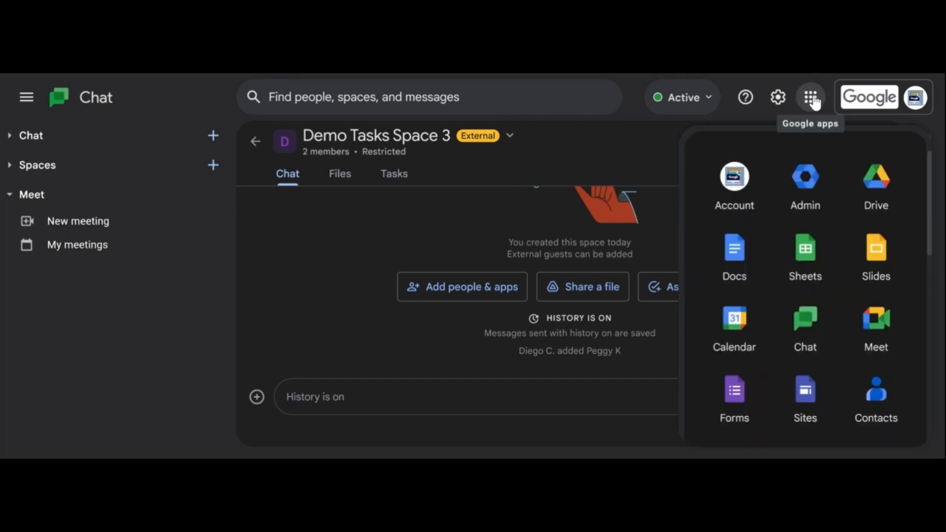
pyautogui.click(723, 329)
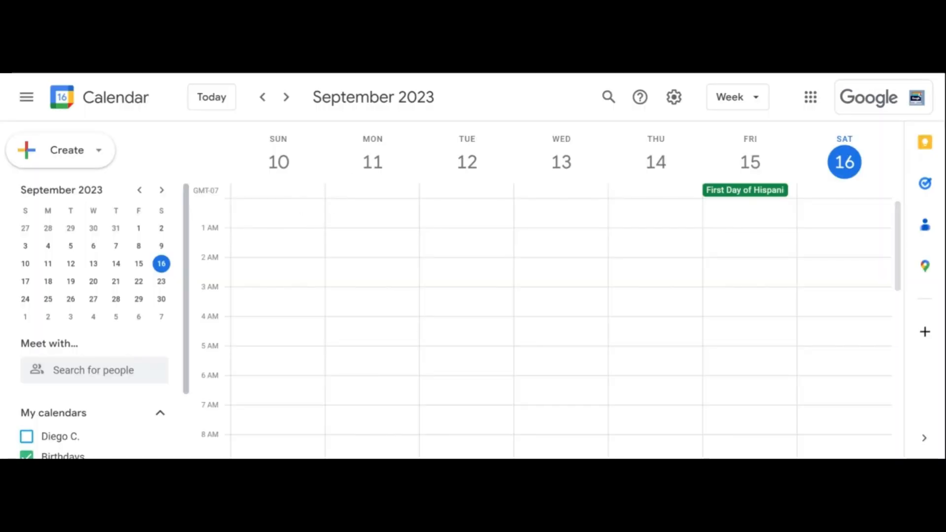
pyautogui.scroll(-2, 178, 347)
pyautogui.moveTo(157, 356)
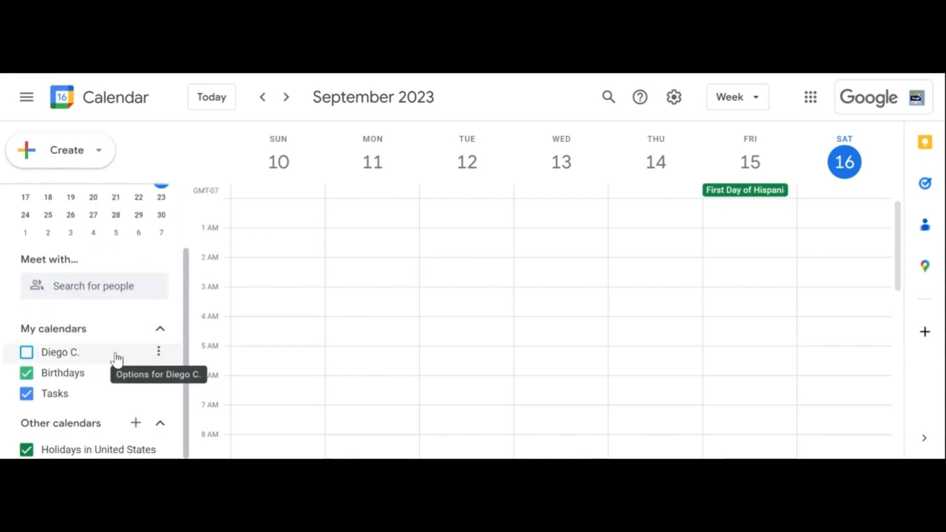
pyautogui.click(157, 354)
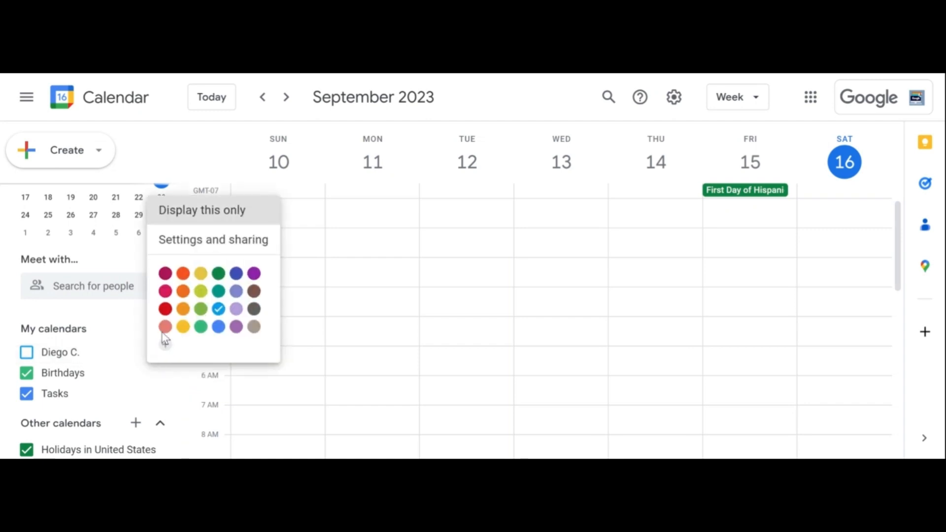
pyautogui.click(225, 245)
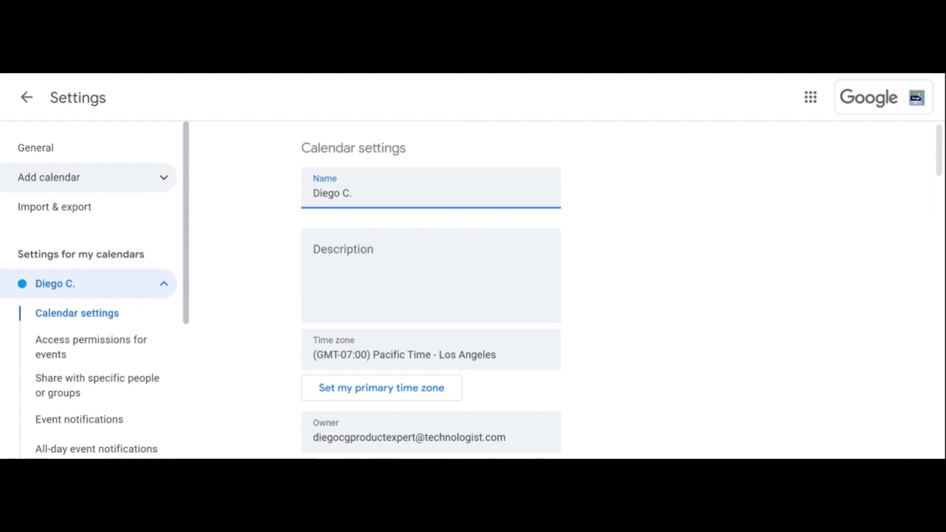
# Step: Create a new calendar named "Demo Kids Chores" and return to the main view to find it among the calendars
pyautogui.click(146, 181)
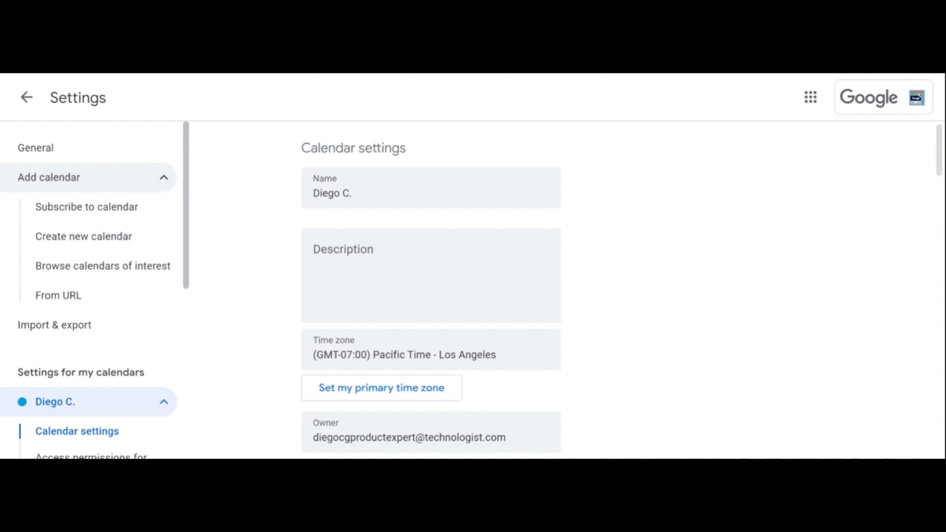
pyautogui.click(134, 243)
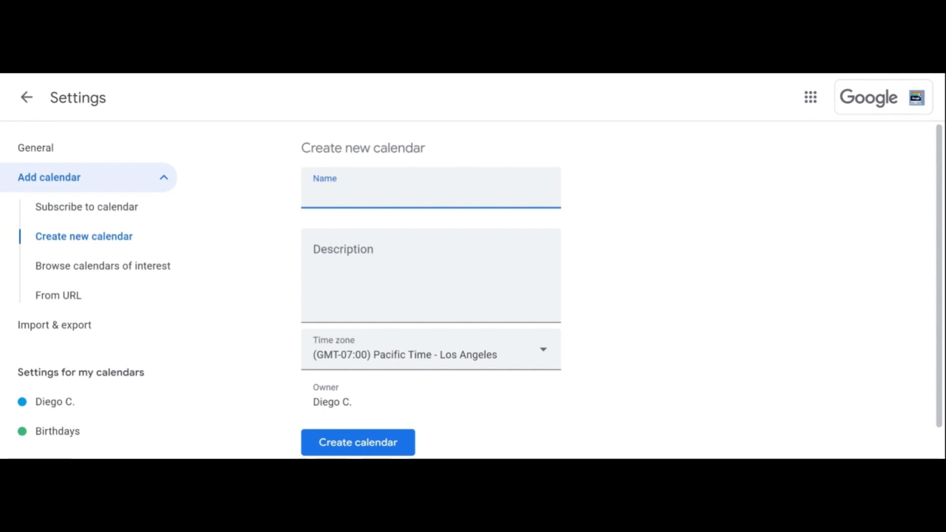
pyautogui.write('Demo Kids Chores')
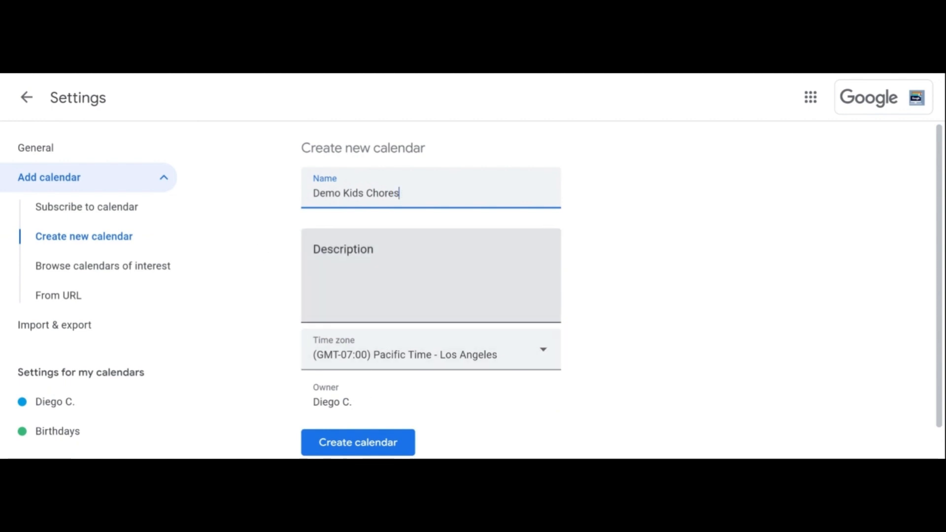
pyautogui.click(388, 441)
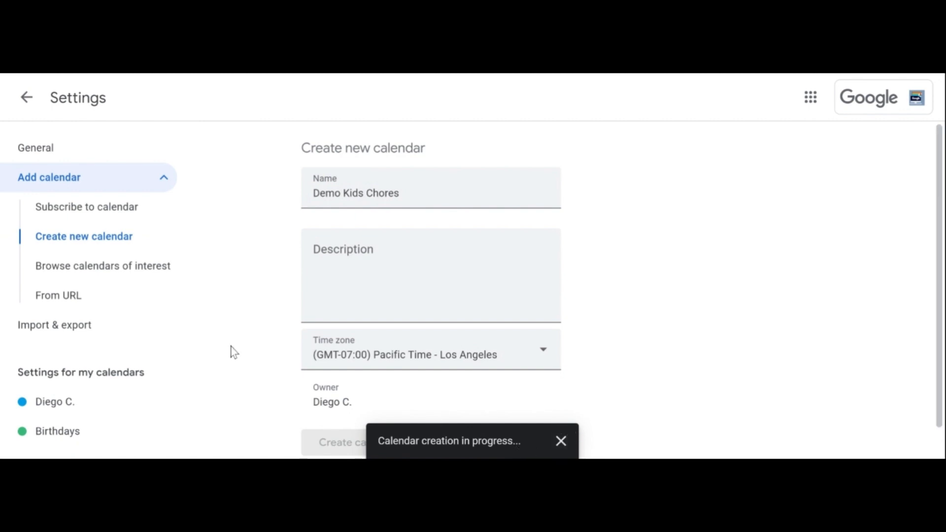
pyautogui.click(34, 106)
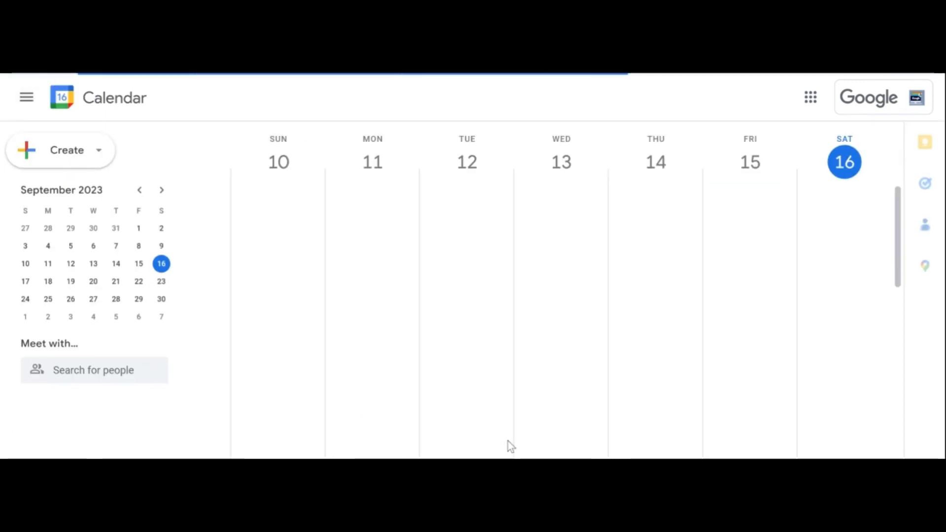
pyautogui.scroll(-2, 84, 355)
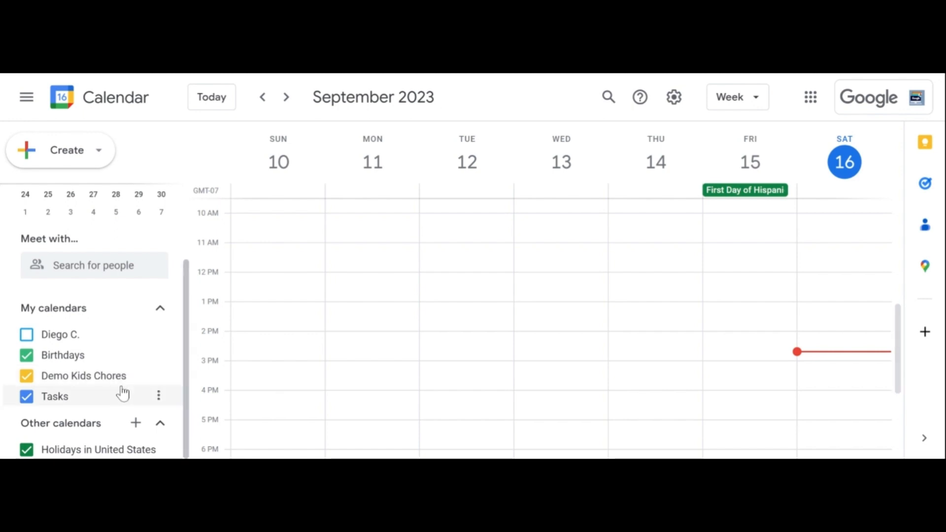
pyautogui.scroll(2, 122, 392)
pyautogui.scroll(-1, 122, 393)
pyautogui.scroll(1, 121, 344)
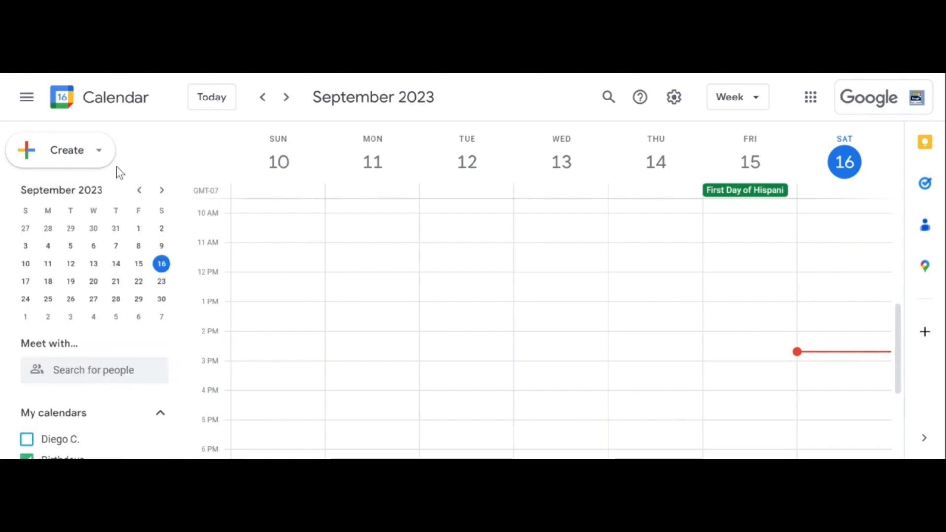
pyautogui.click(112, 166)
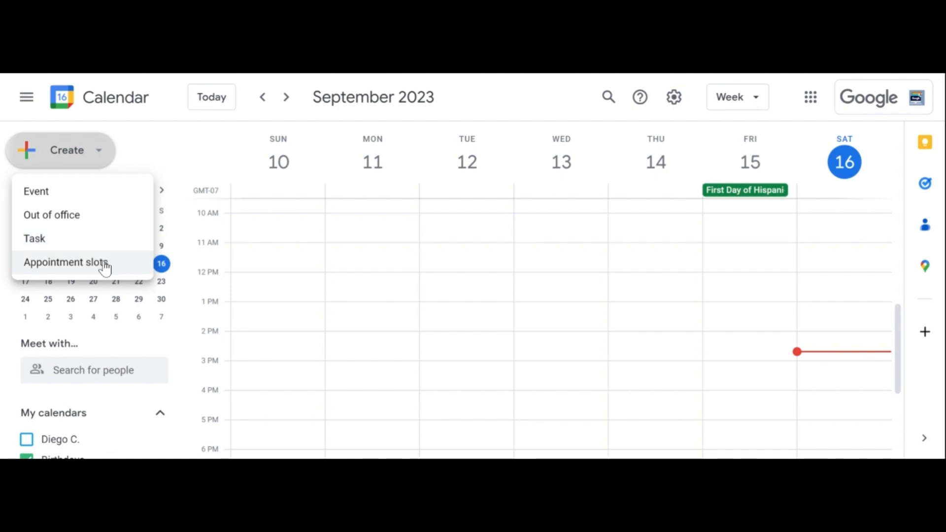
pyautogui.click(243, 129)
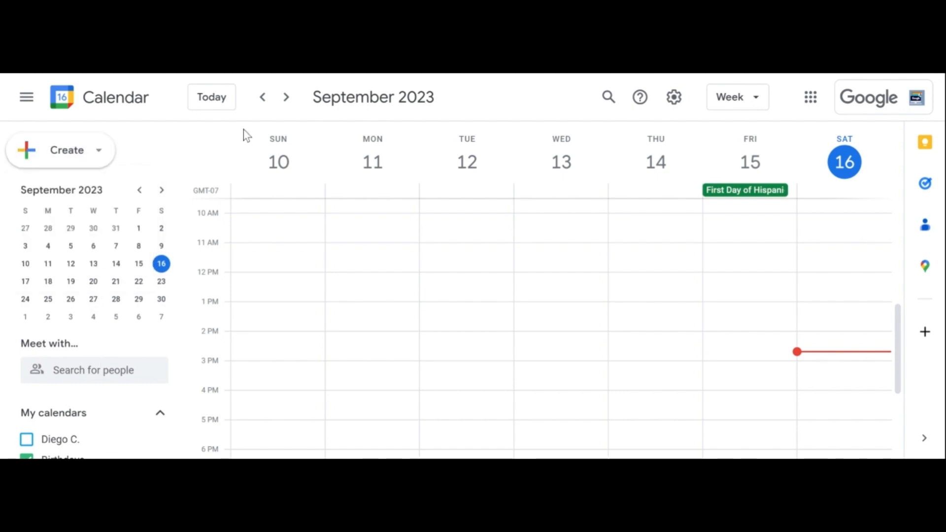
pyautogui.click(256, 190)
pyautogui.scroll(-1, 164, 367)
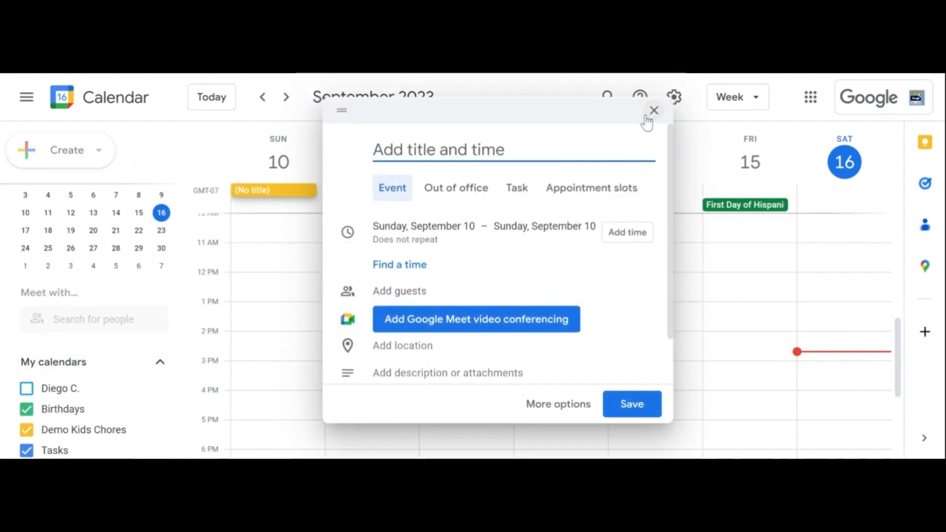
pyautogui.click(651, 111)
pyautogui.moveTo(143, 437)
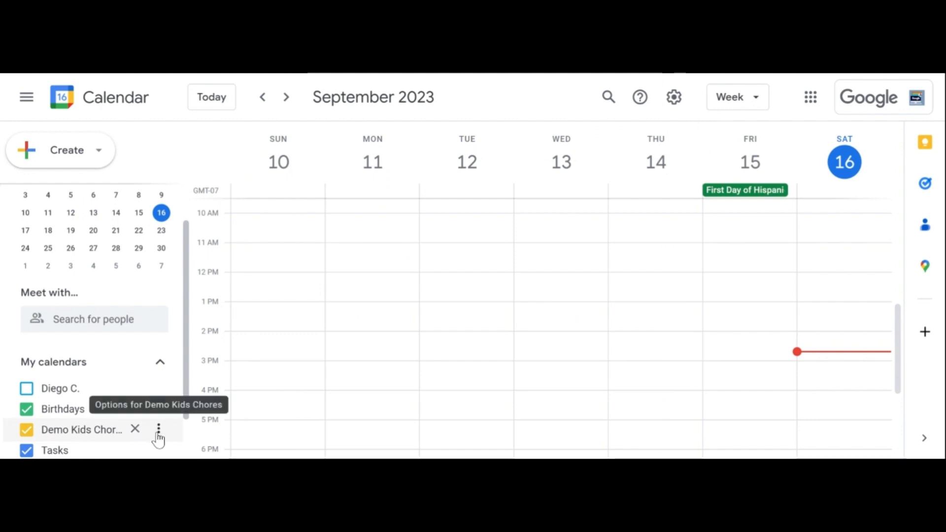
pyautogui.scroll(1, 112, 369)
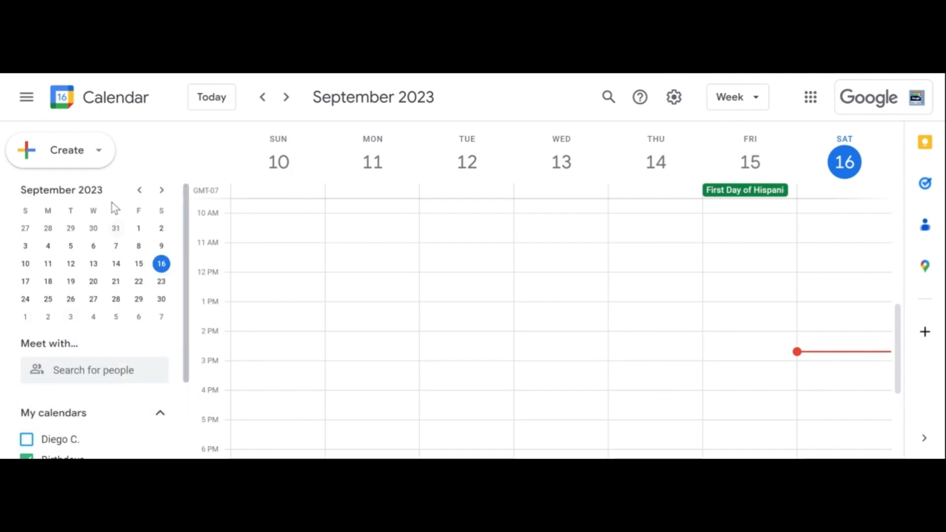
# Step: Start a new calendar event and open its full editing form
pyautogui.click(96, 153)
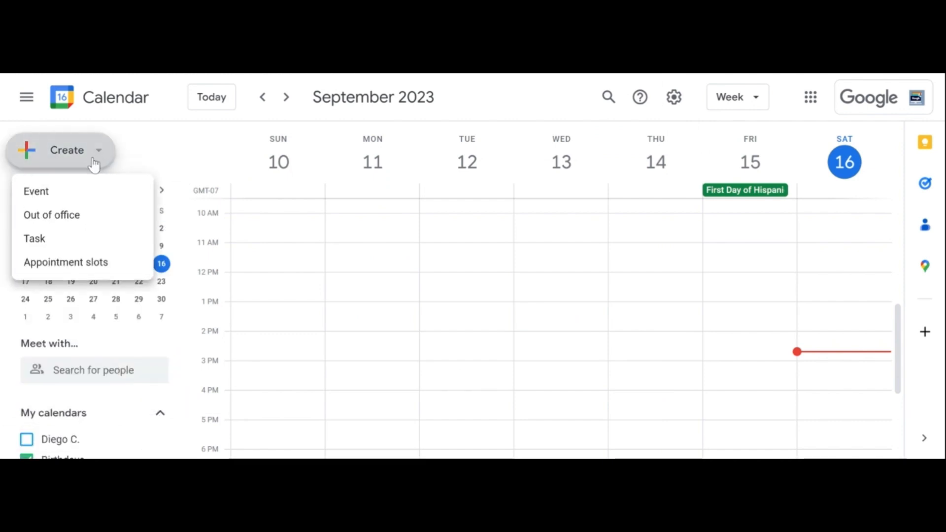
pyautogui.click(80, 191)
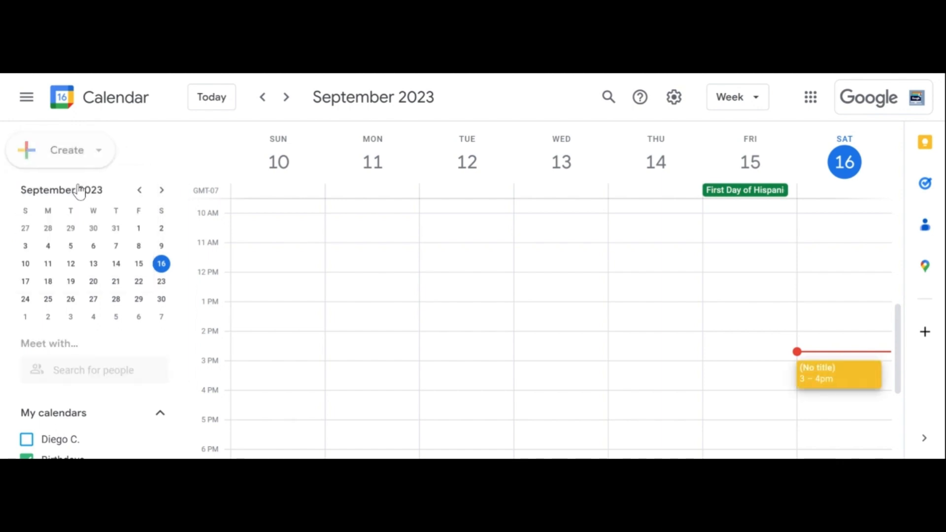
pyautogui.click(652, 413)
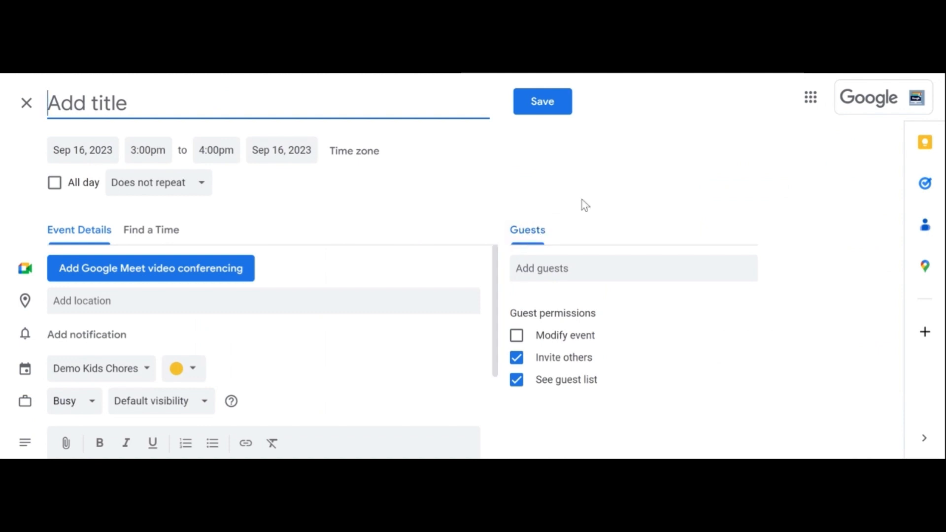
pyautogui.write('Kids Chore')
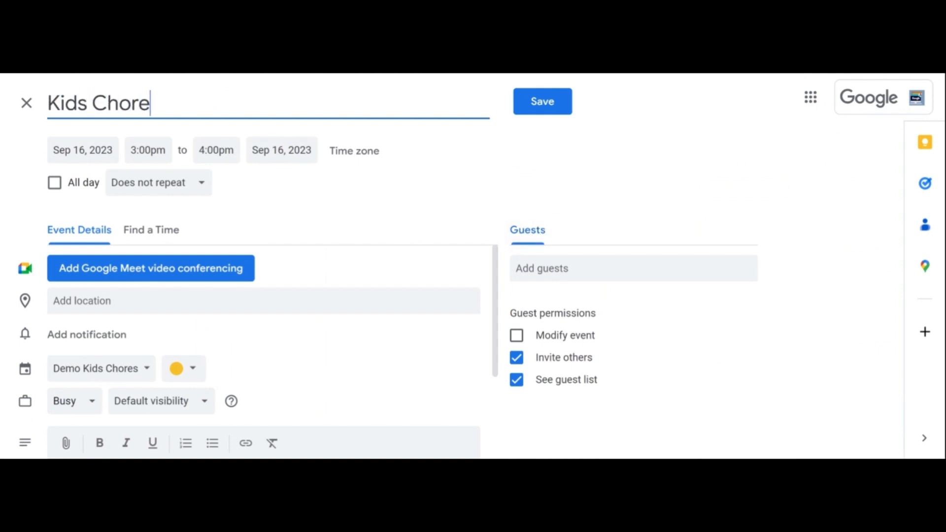
pyautogui.write('s')
pyautogui.press('BackSpace')
pyautogui.press('BackSpace')
pyautogui.press('BackSpace')
pyautogui.press('BackSpace')
pyautogui.press('BackSpace')
pyautogui.press('BackSpace')
pyautogui.press('BackSpace')
pyautogui.press('BackSpace')
pyautogui.press('BackSpace')
pyautogui.press('BackSpace')
pyautogui.press('BackSpace')
pyautogui.press('BackSpace')
# Step: Title the new event "Take Trash - Kid 1"
pyautogui.write('Take ')
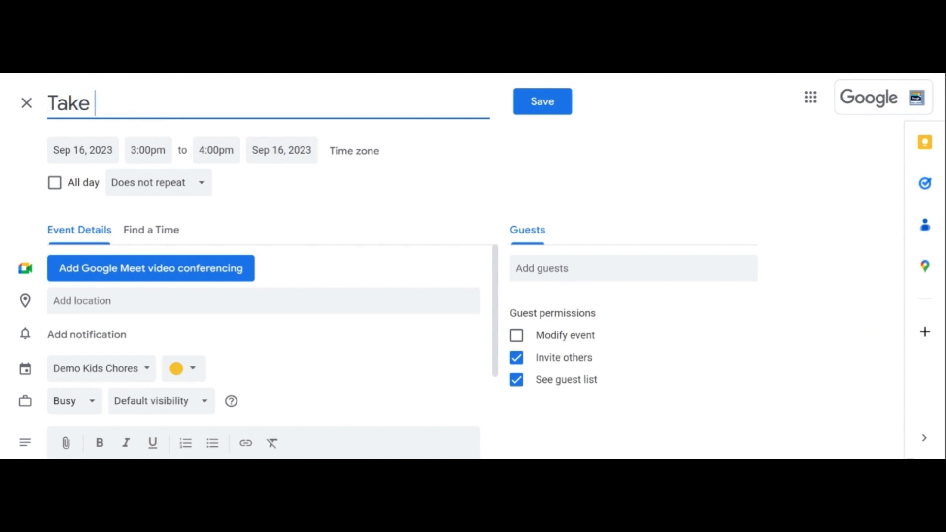
pyautogui.write('Trash')
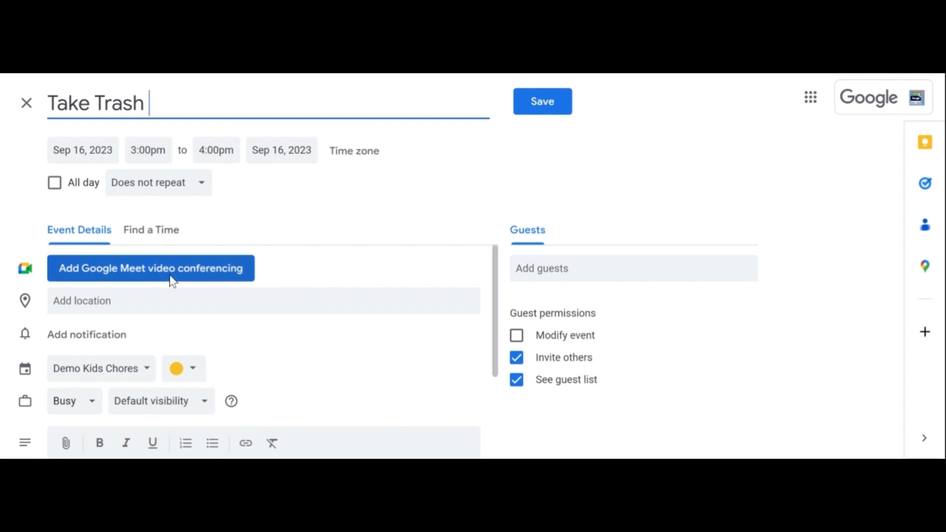
pyautogui.write(' - ')
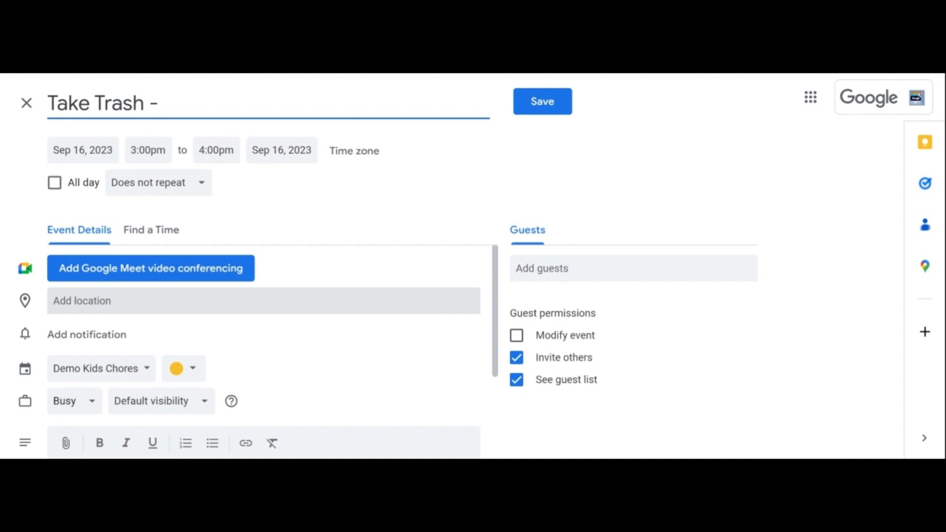
pyautogui.write('Kid 1')
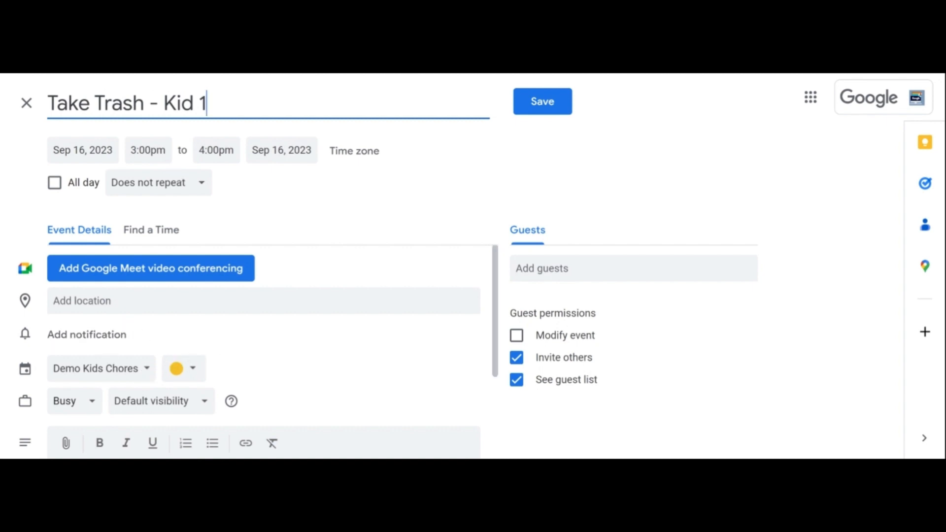
# Step: Make the trash chore an all-day event and save it to the Demo Kids Chores calendar
pyautogui.click(54, 186)
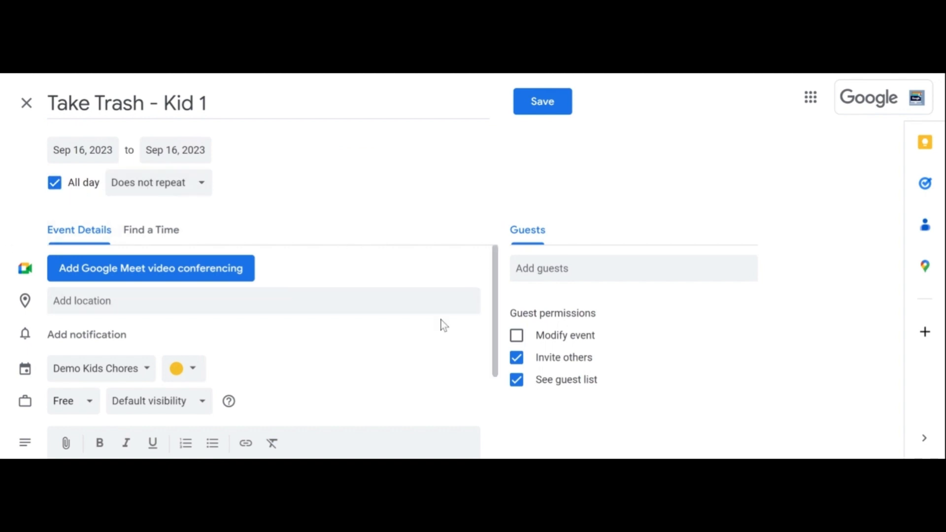
pyautogui.scroll(-1, 382, 369)
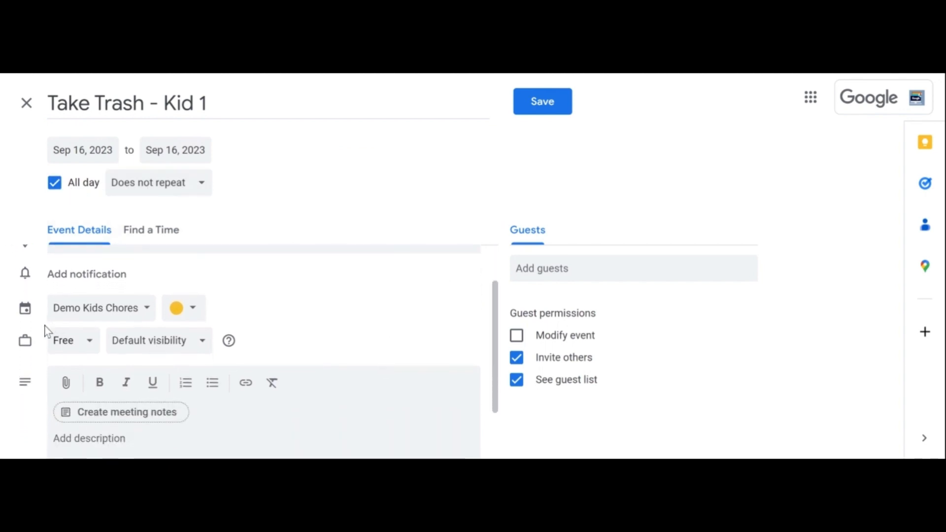
pyautogui.scroll(1, 380, 371)
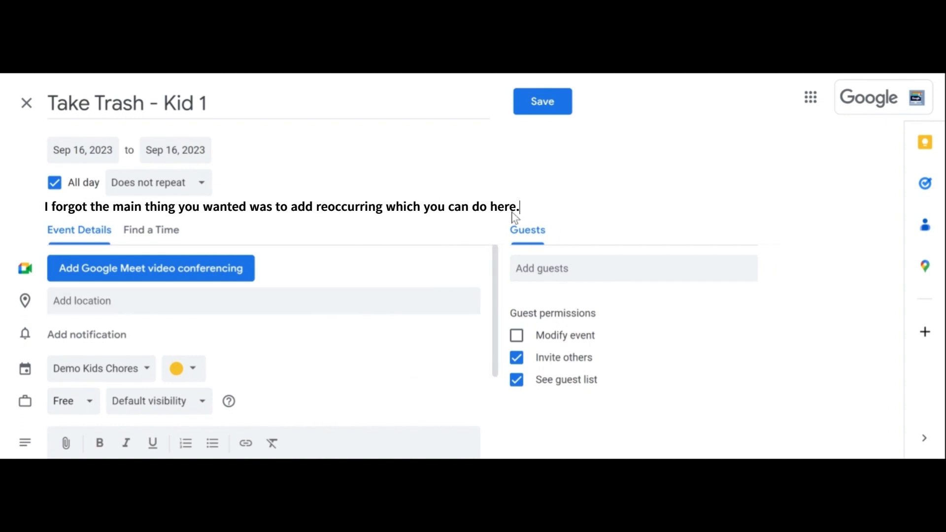
pyautogui.click(545, 105)
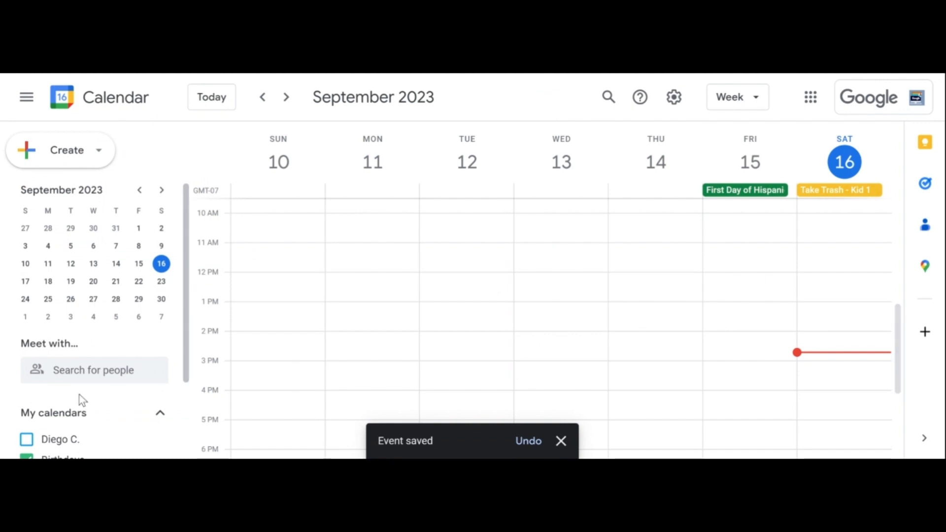
# Step: Review the Demo Kids Chores calendar's options for sharing with specific people or groups, and return to the week view
pyautogui.scroll(-2, 79, 394)
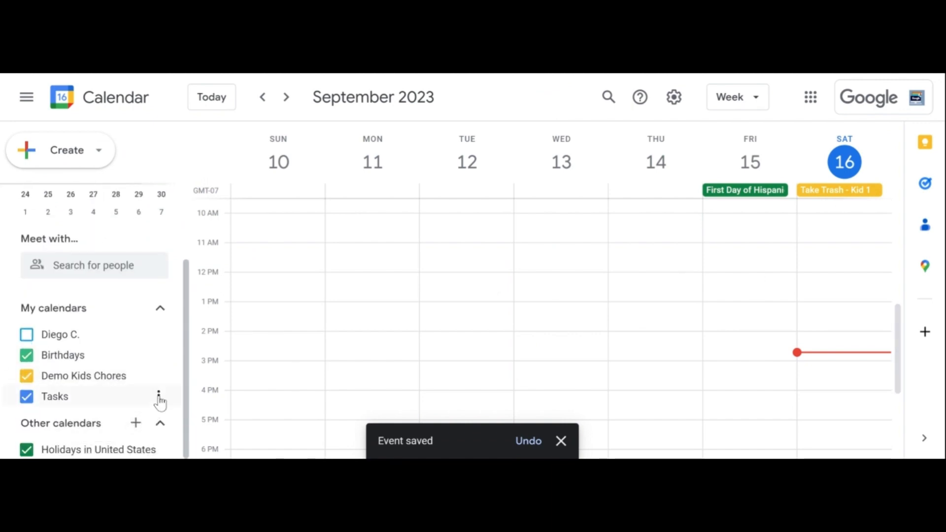
pyautogui.click(157, 376)
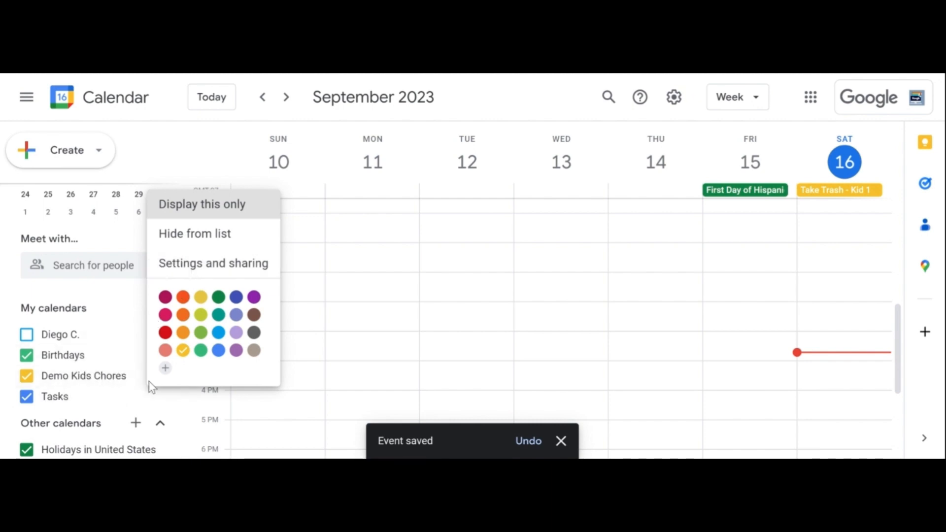
pyautogui.click(231, 276)
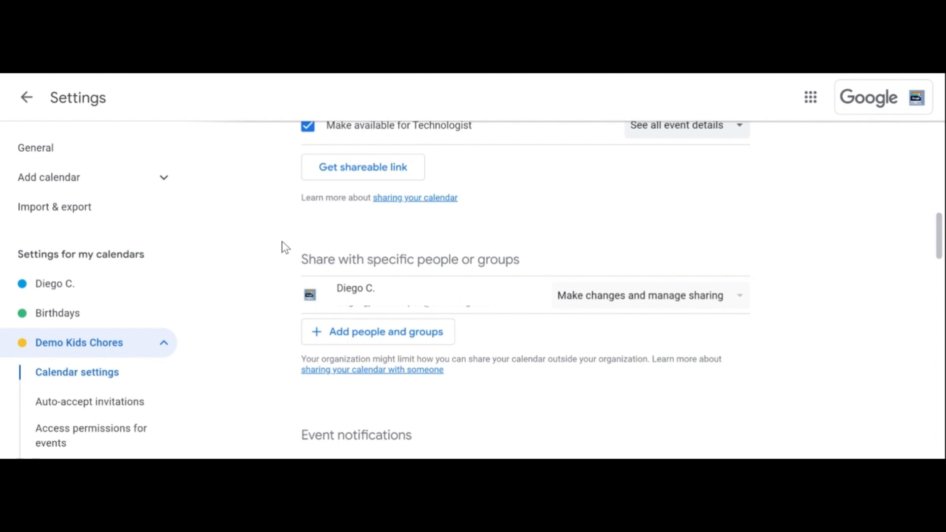
pyautogui.click(27, 97)
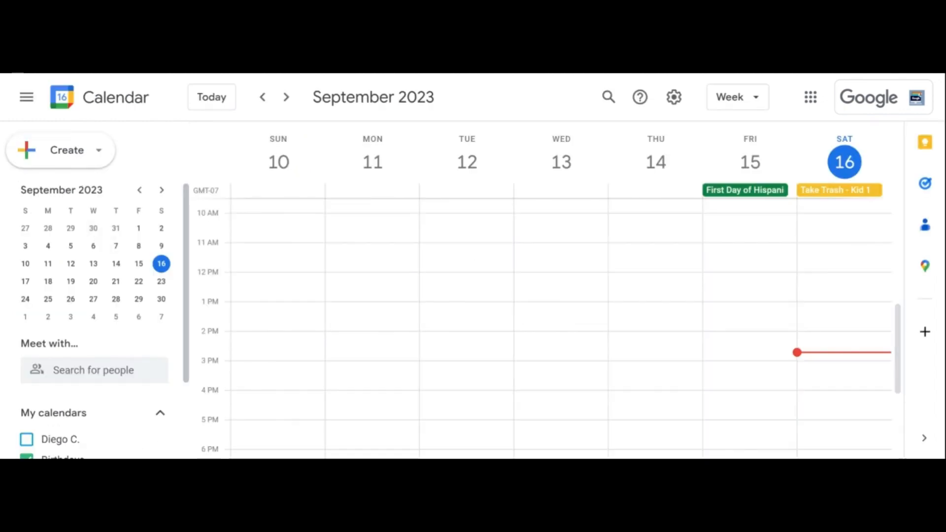
# Step: Open the details of the "Take Trash - Kid 1" event on Saturday, September 16
pyautogui.scroll(-2, 79, 374)
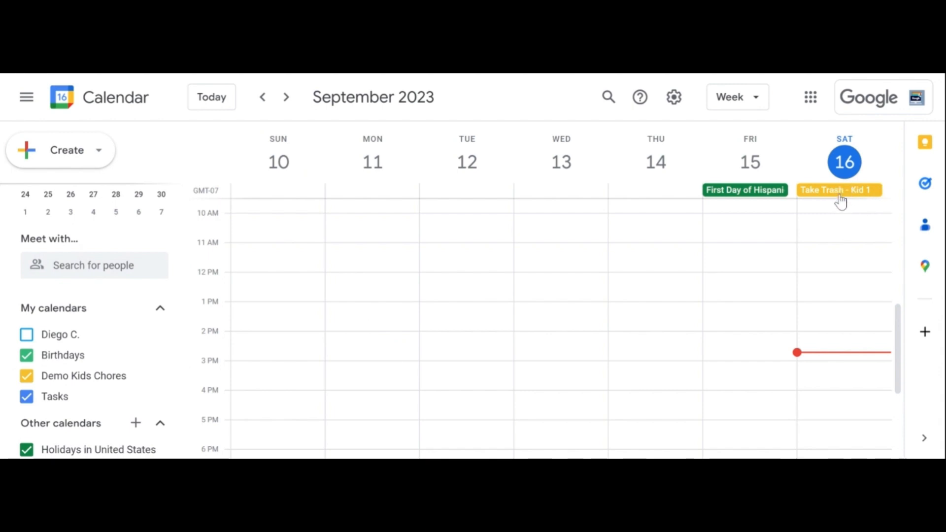
pyautogui.click(809, 201)
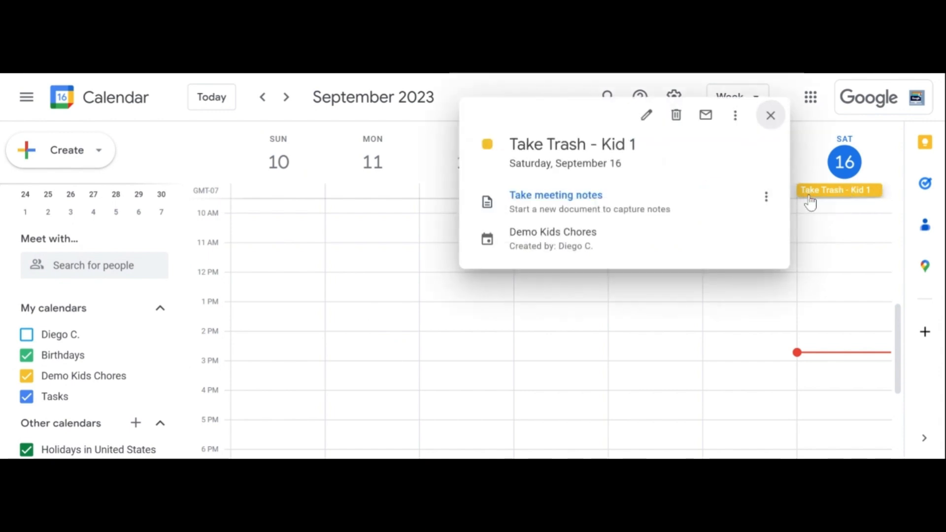